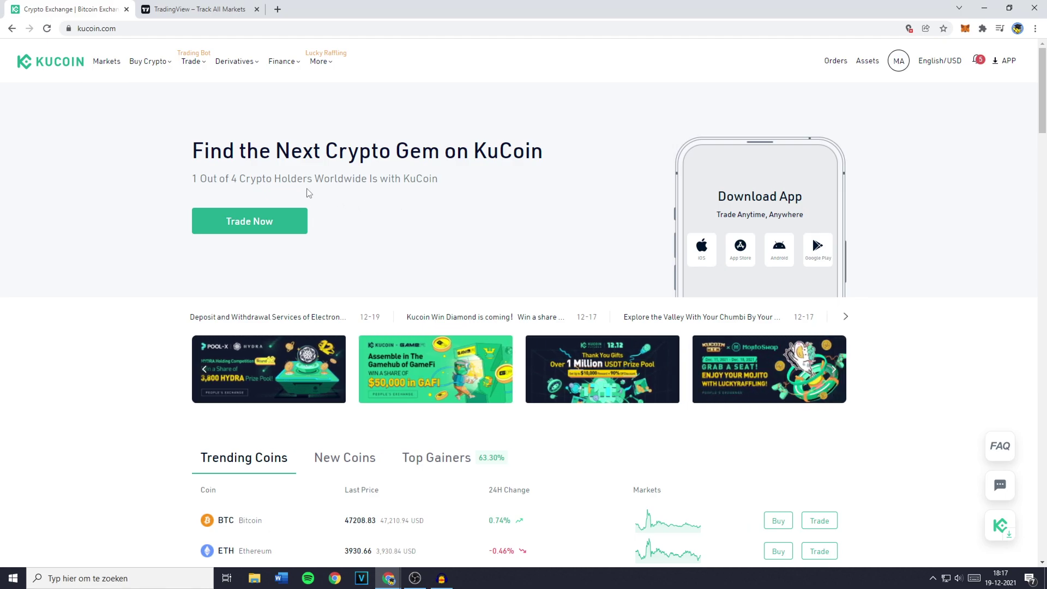
Open KuCoin's Trading Bot page from the Trade menu and scan the strategy list.
mouse_move(193, 67)
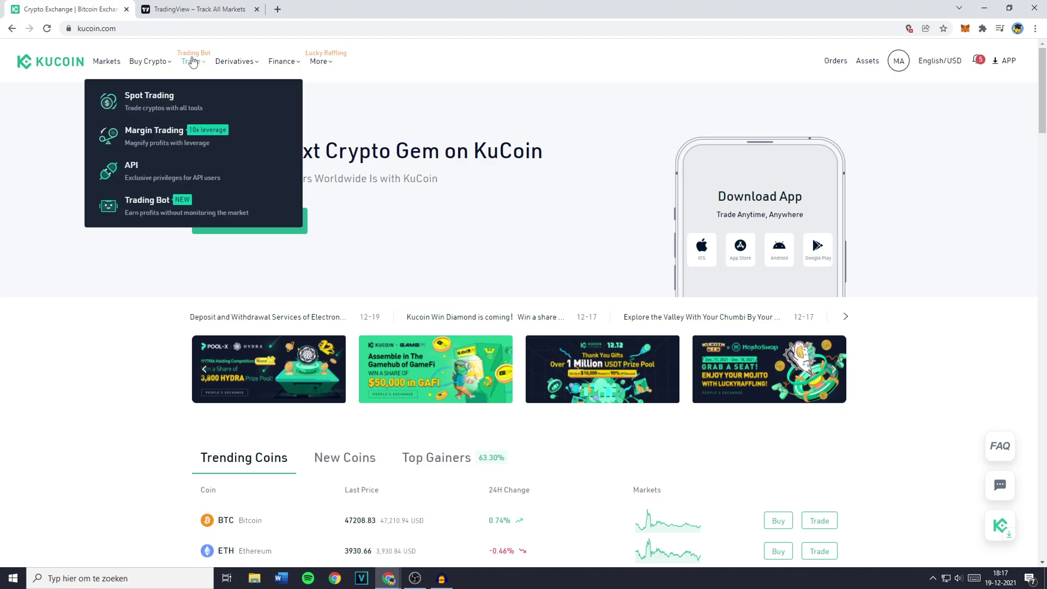
click(153, 205)
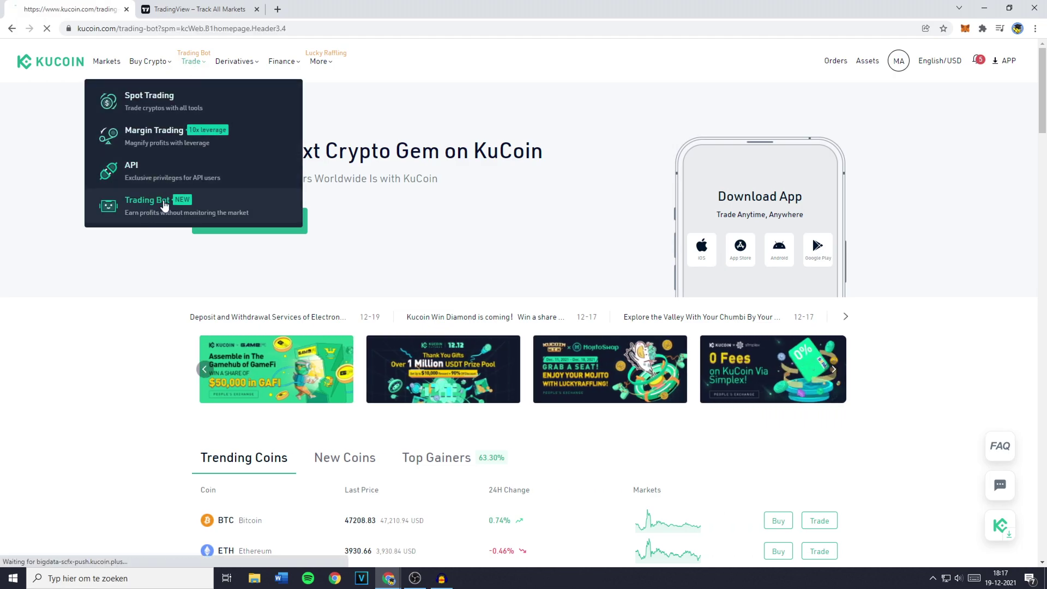
scroll(319, 268, down, 9)
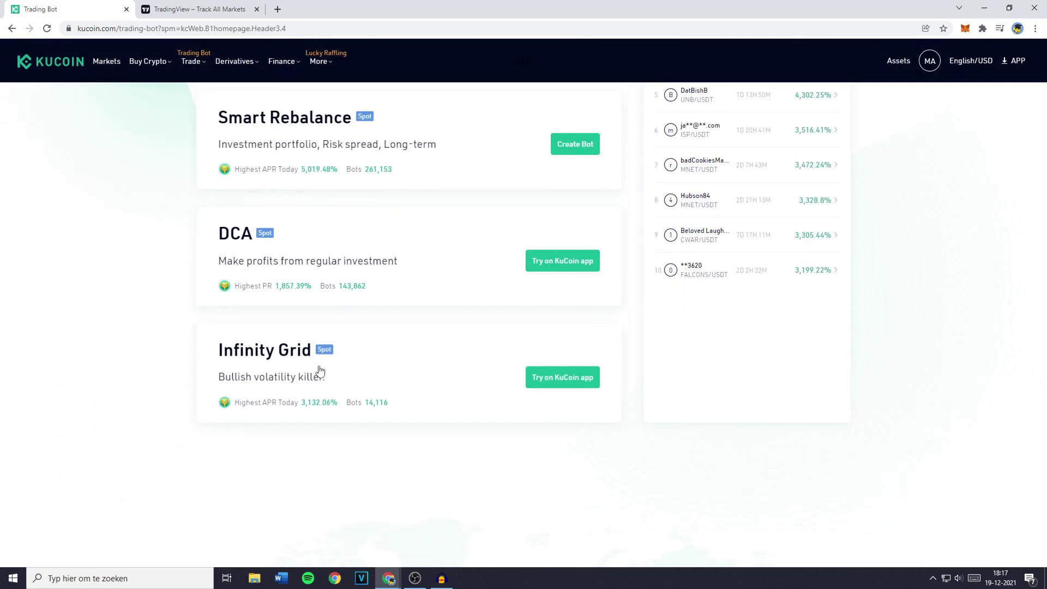
scroll(327, 371, up, 9)
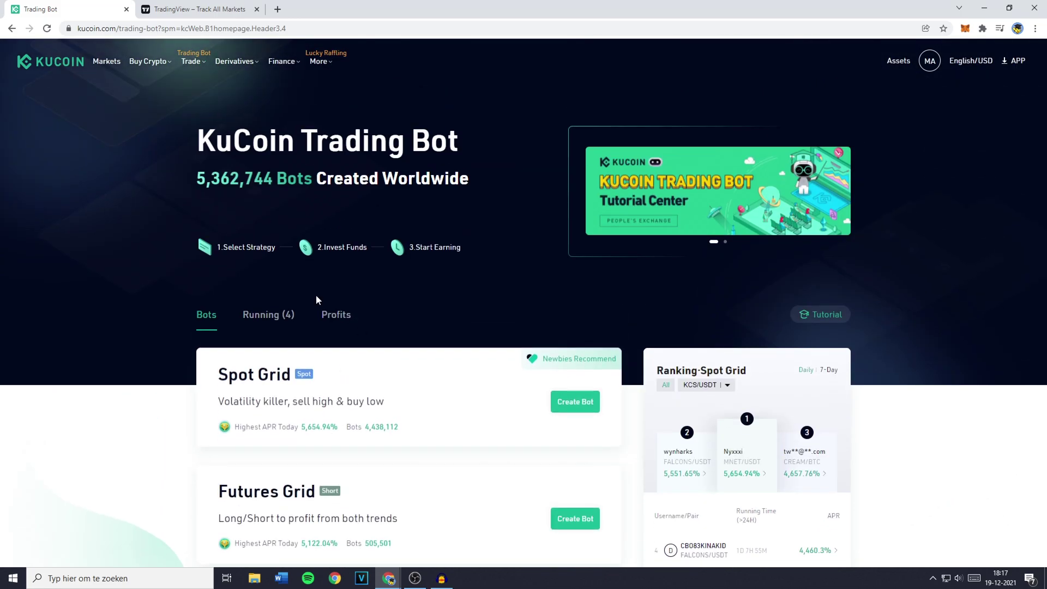
Show the Running (4) tab and scroll through the four active Spot Grid bots.
click(265, 317)
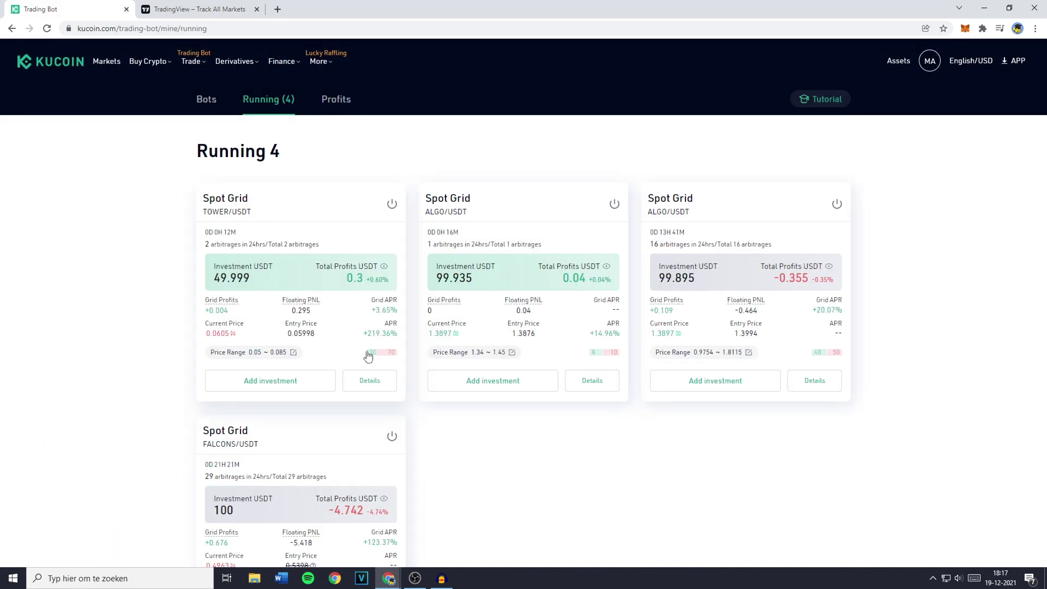
scroll(301, 392, down, 2)
scroll(300, 392, up, 2)
scroll(564, 338, down, 2)
scroll(564, 338, down, 1)
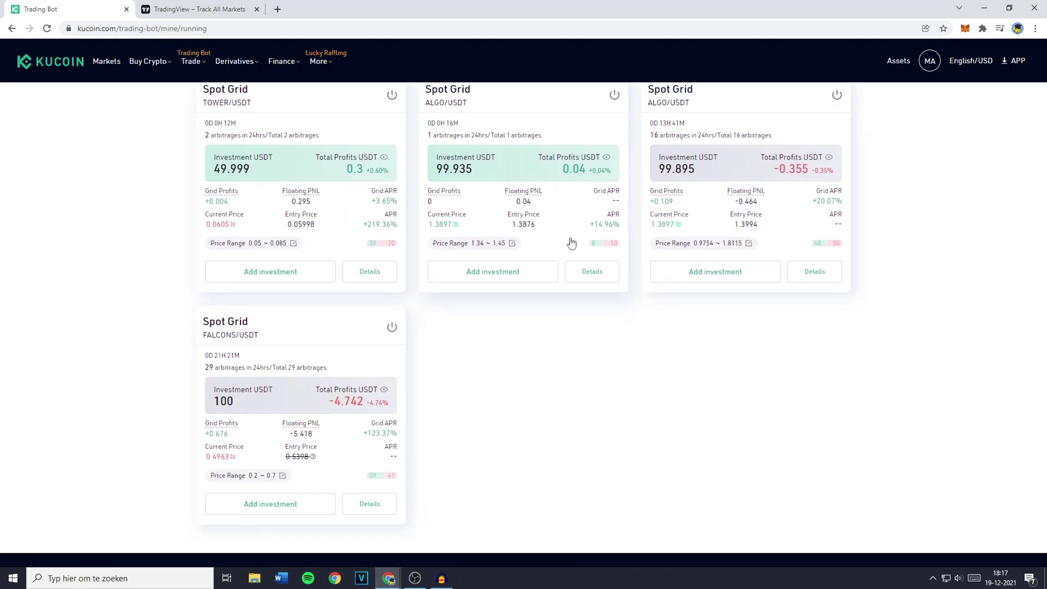
scroll(311, 375, up, 2)
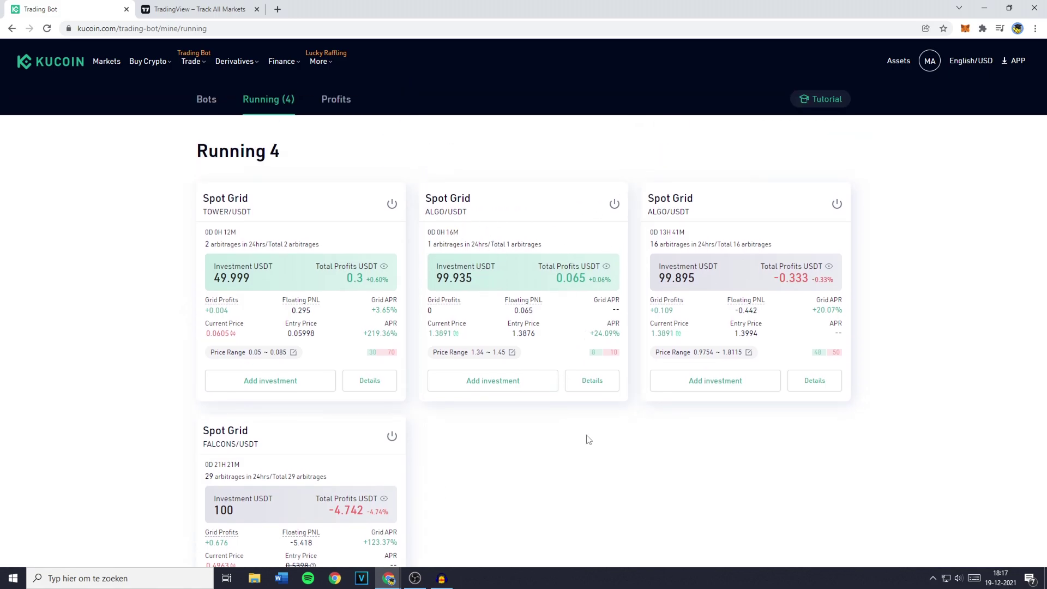
Open the ALGO/USDT bot's parameters and Update Stop Price dialog, then switch to TradingView.
click(598, 385)
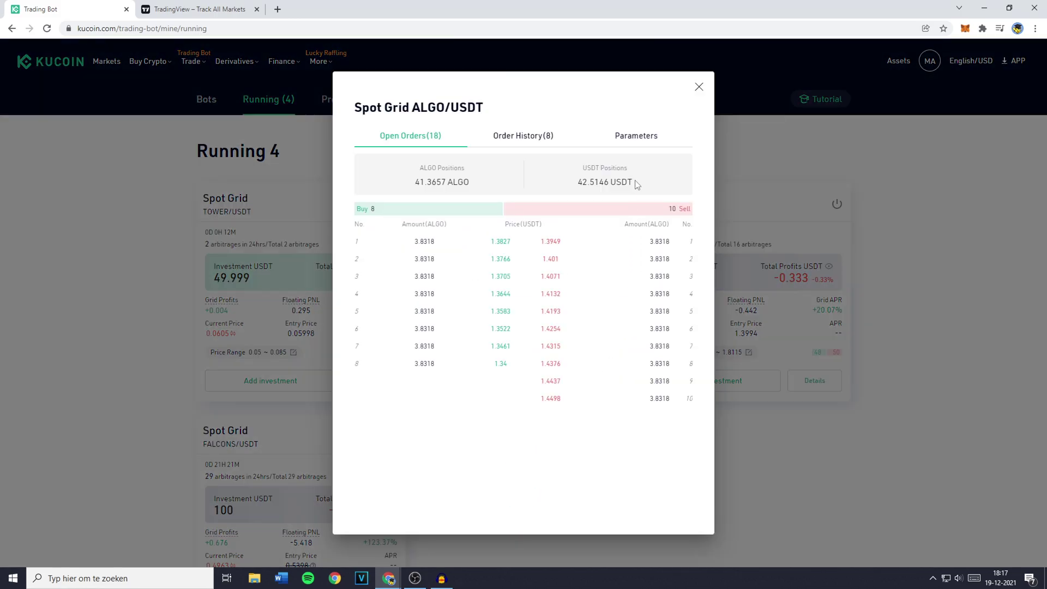
click(636, 142)
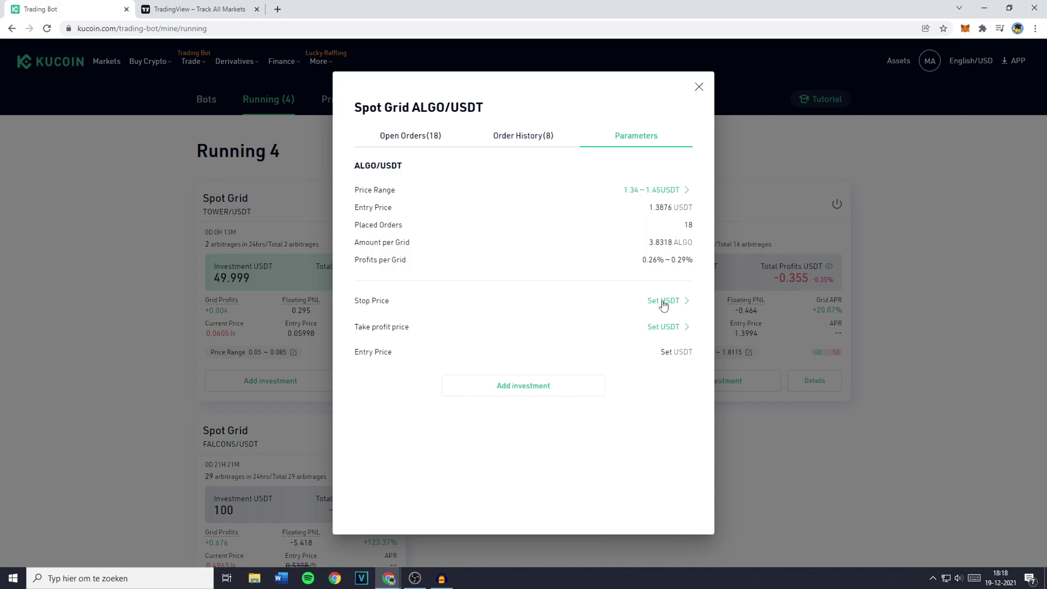
click(664, 303)
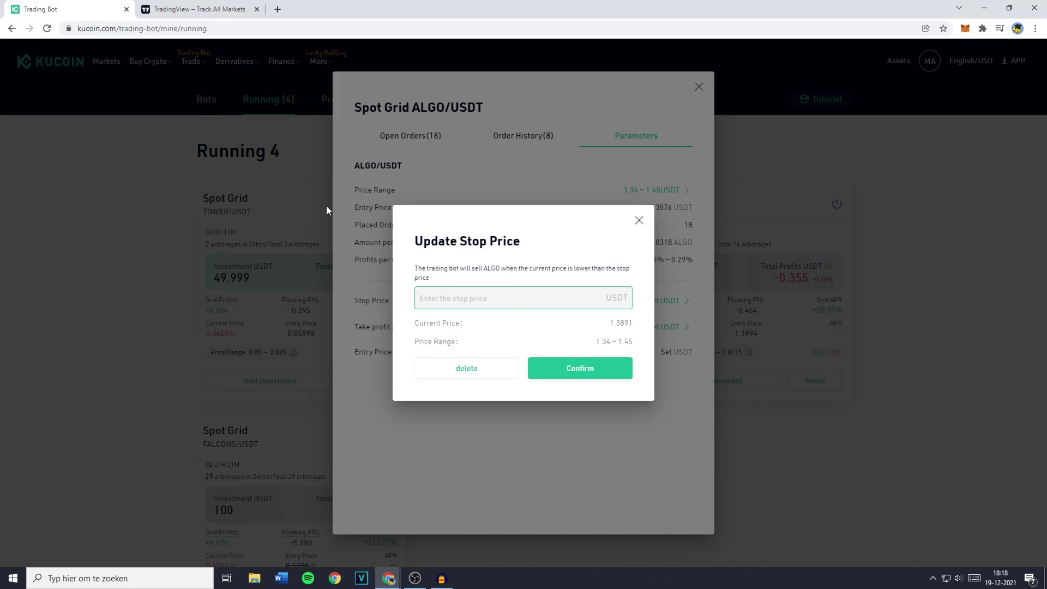
click(216, 12)
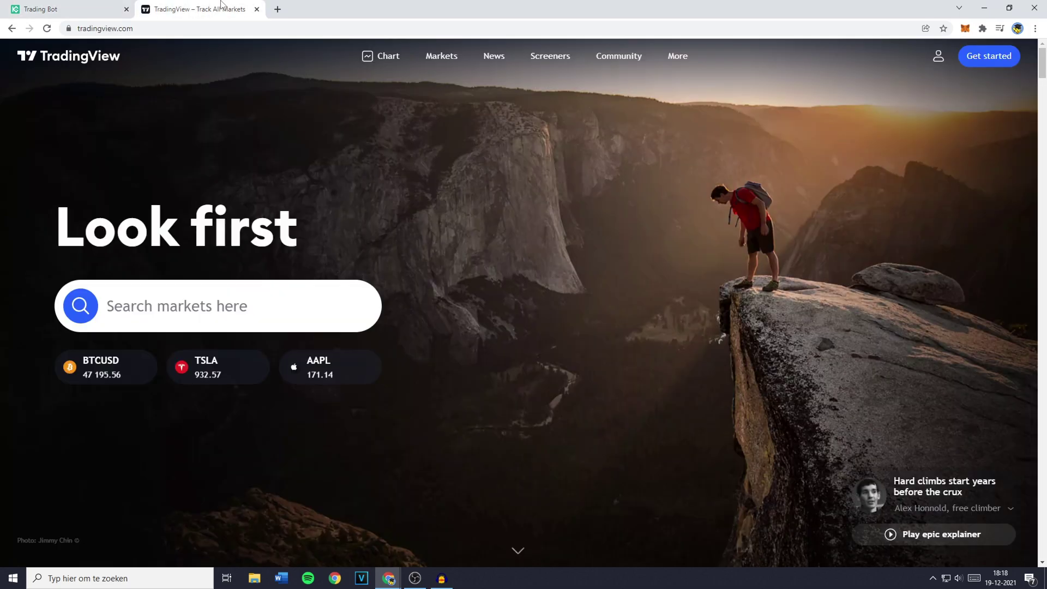
Replace TOWERUSDT with the KuCoin ALGOUSDT pair on the TradingView chart.
click(383, 58)
click(60, 50)
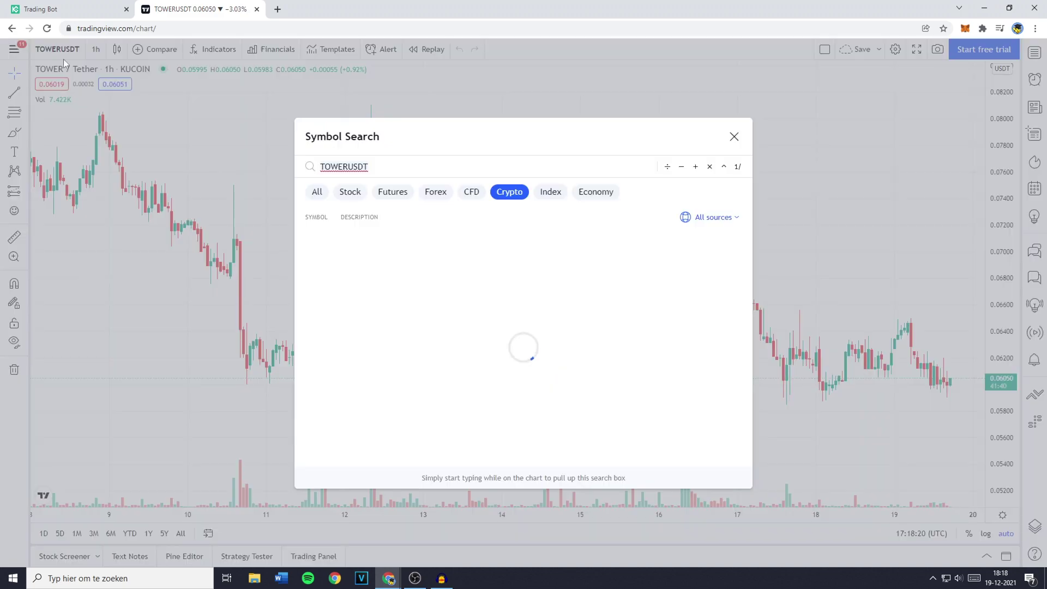
click(76, 8)
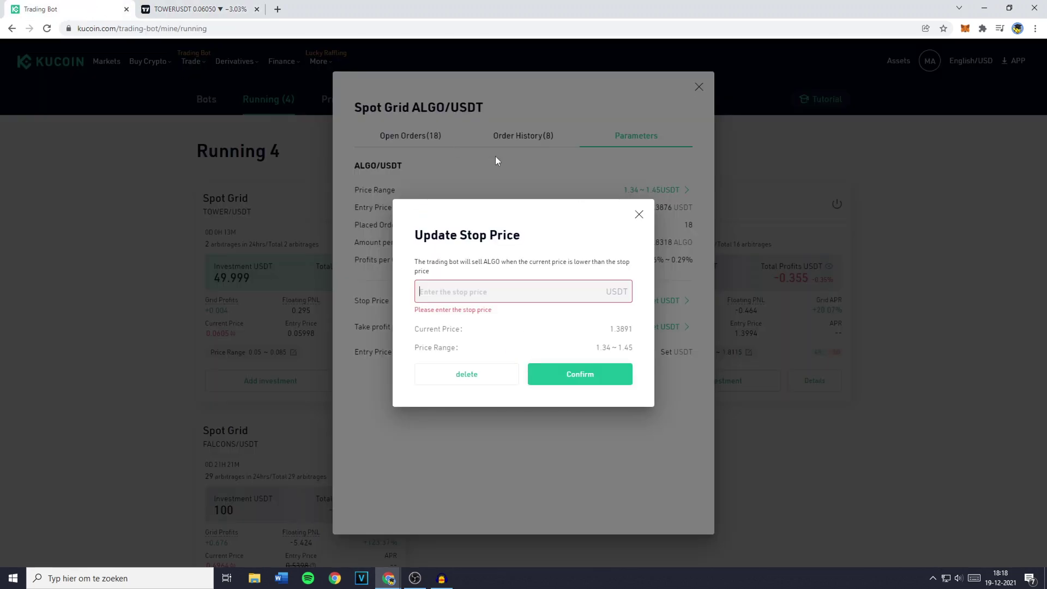
click(639, 217)
key(ctrl+Tab)
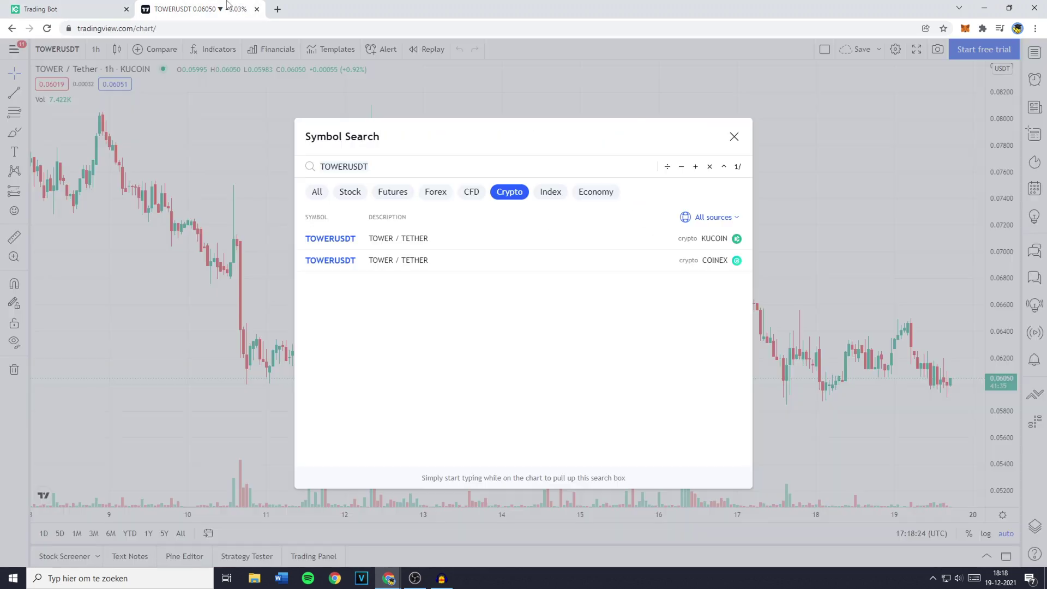
double_click(365, 162)
key(BackSpace)
text(ALGOUSDT)
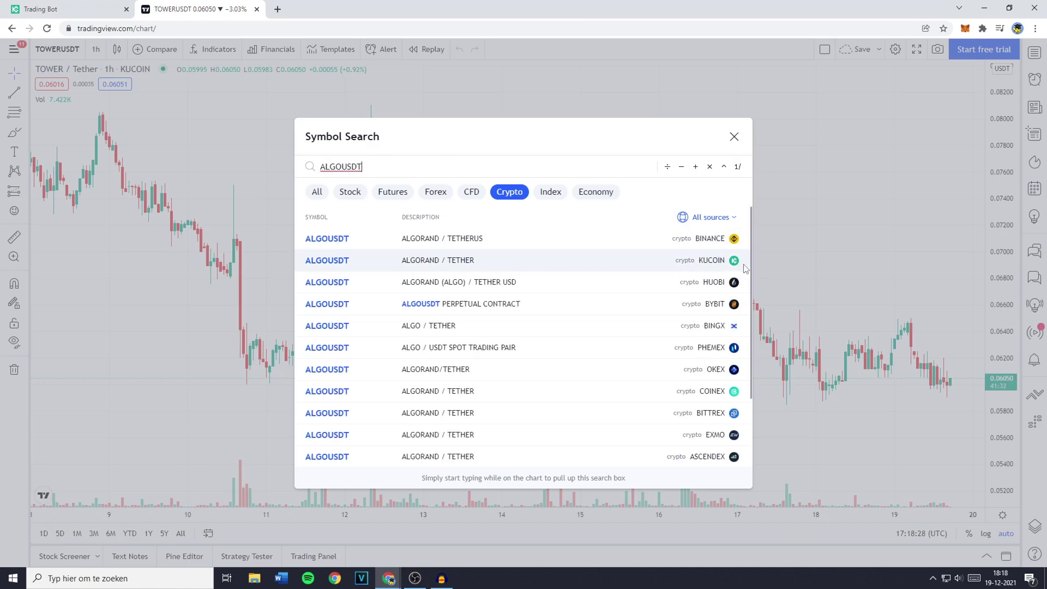
click(450, 264)
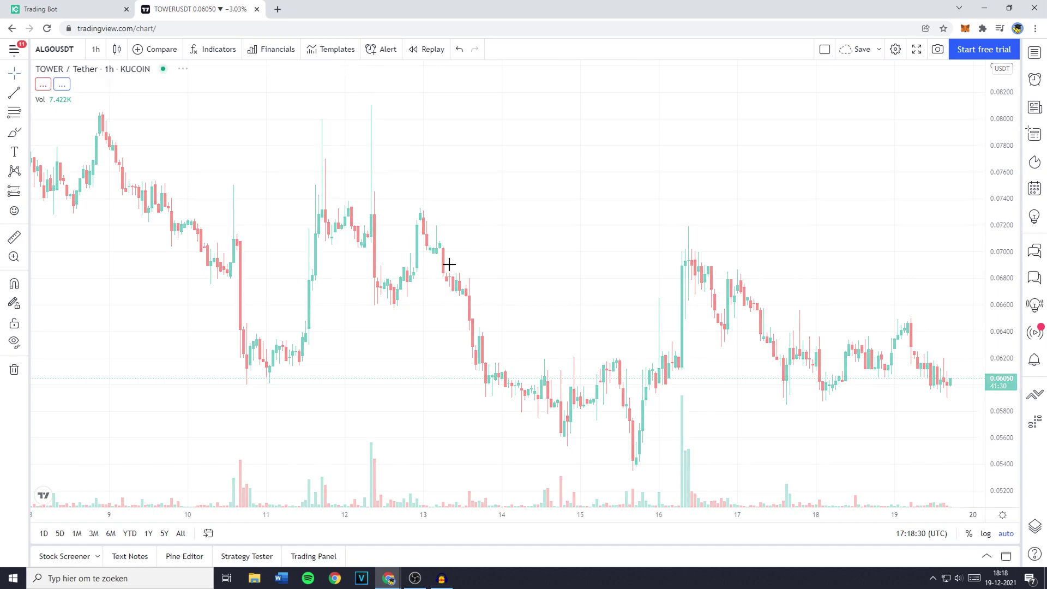
Keep the ALGOUSDT chart at 1 hour and zoom through recent weeks, noting the 1.2940 level.
click(95, 49)
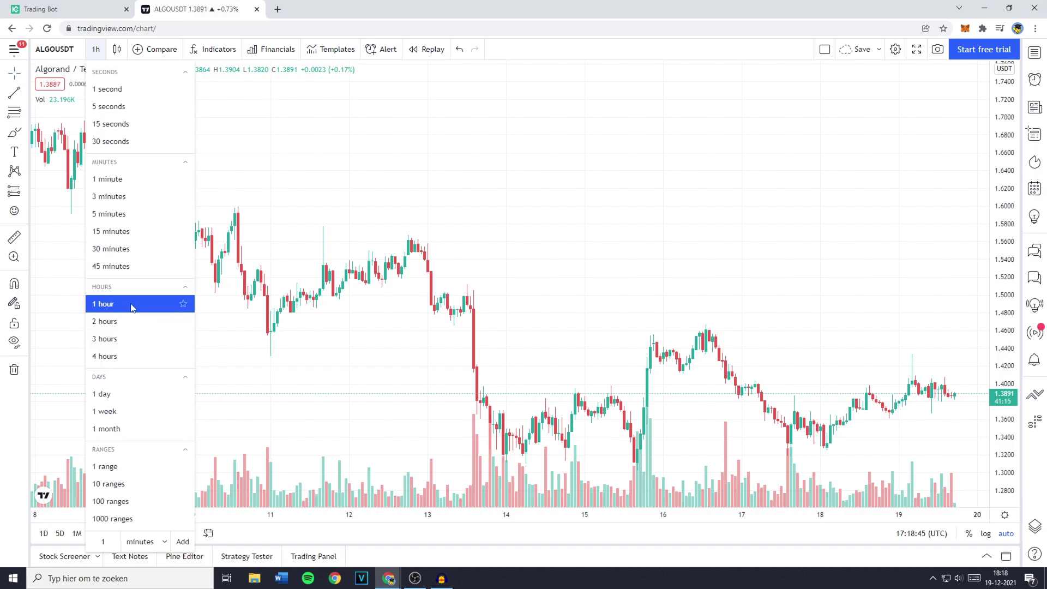
click(132, 307)
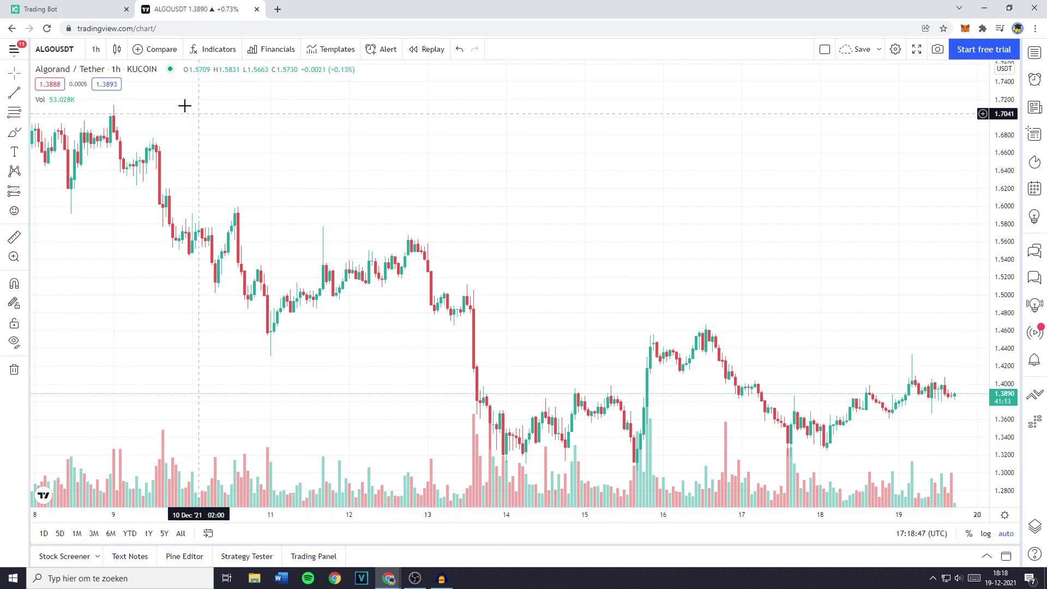
scroll(413, 249, down, 10)
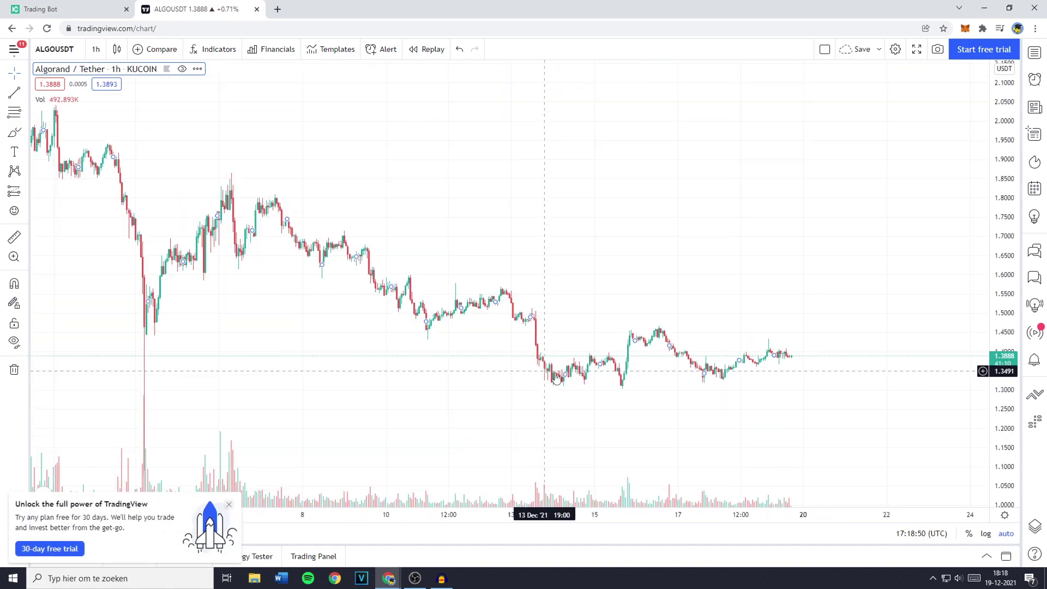
scroll(533, 382, down, 2)
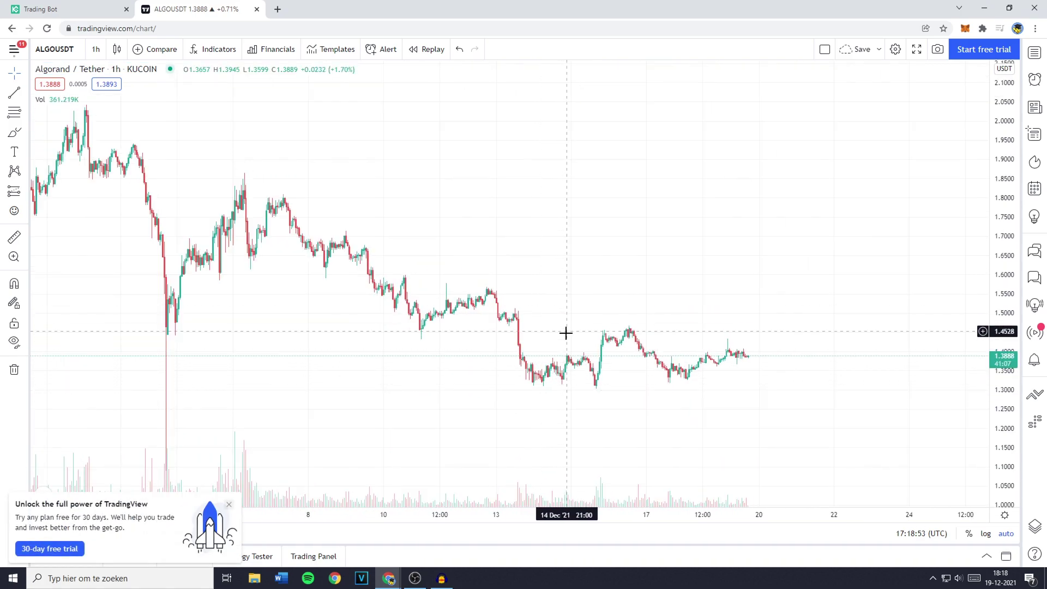
scroll(568, 385, down, 3)
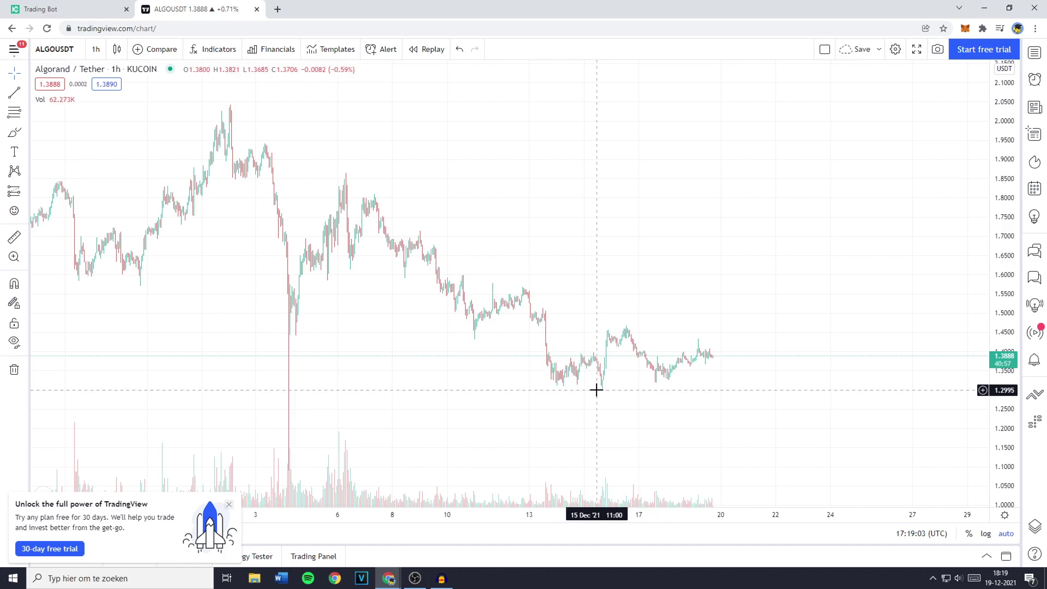
scroll(582, 391, down, 3)
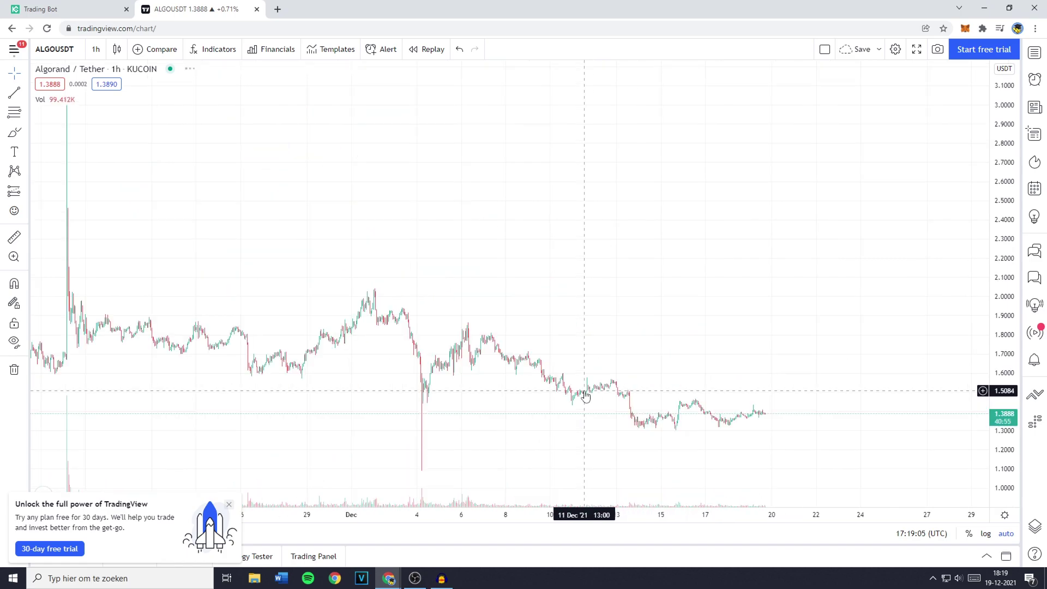
scroll(581, 404, up, 5)
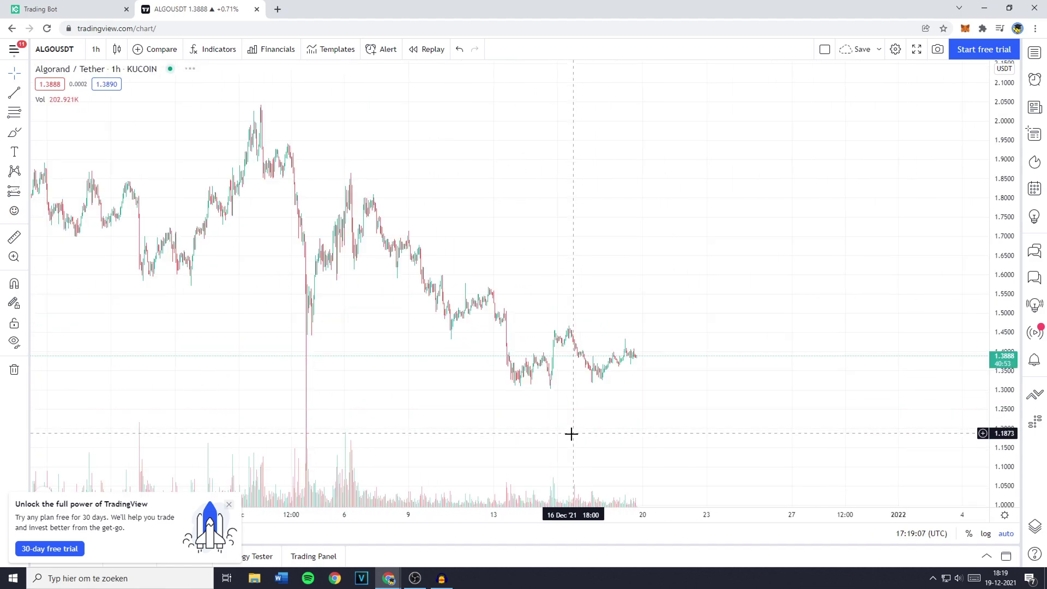
scroll(571, 434, up, 5)
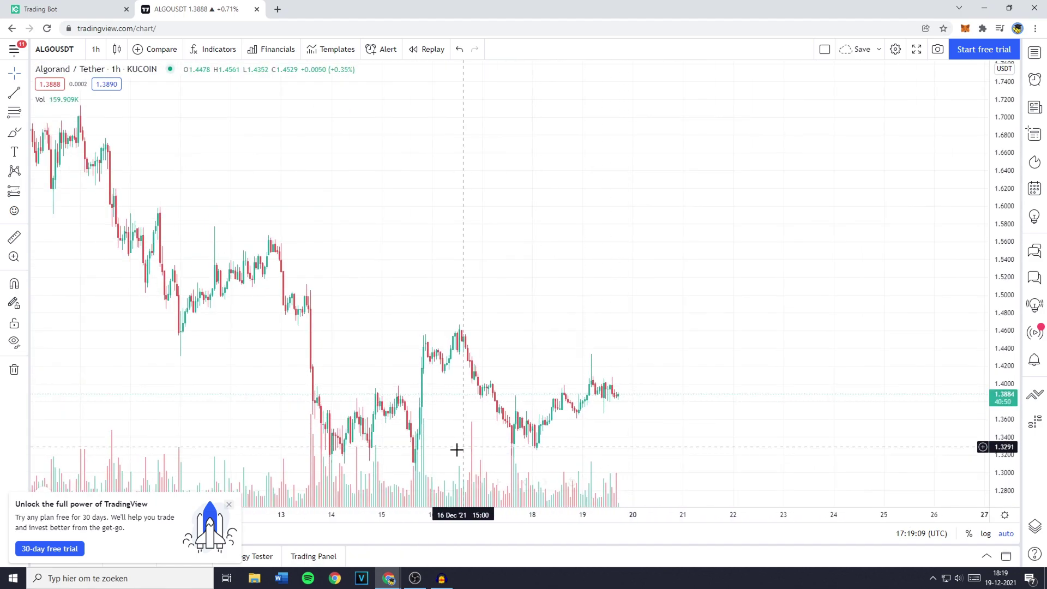
scroll(459, 451, down, 1)
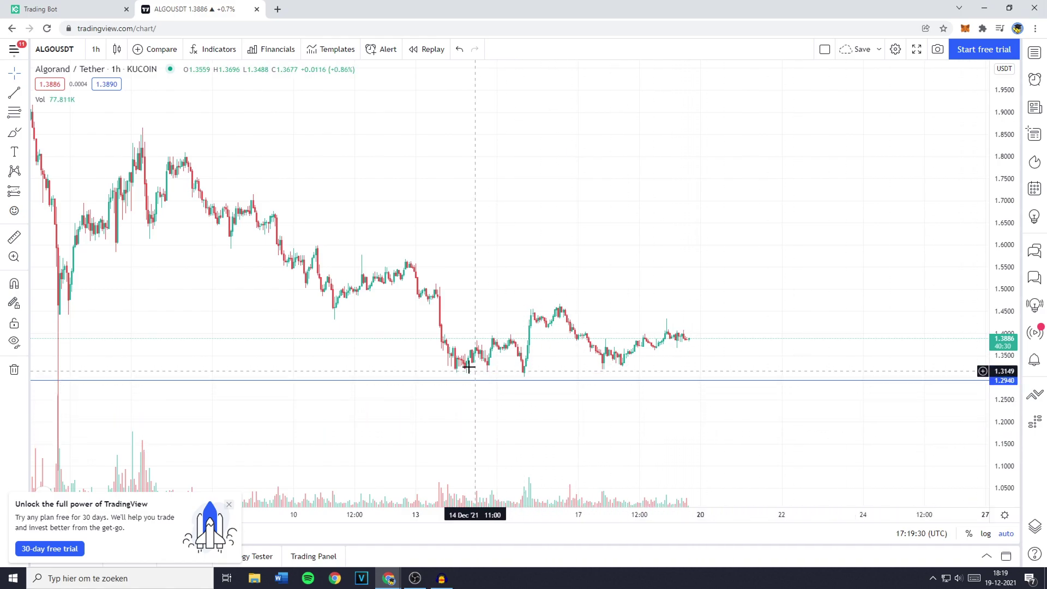
Enter 1.294 USDT as the ALGO/USDT bot's stop price and confirm it.
key(ctrl+Tab)
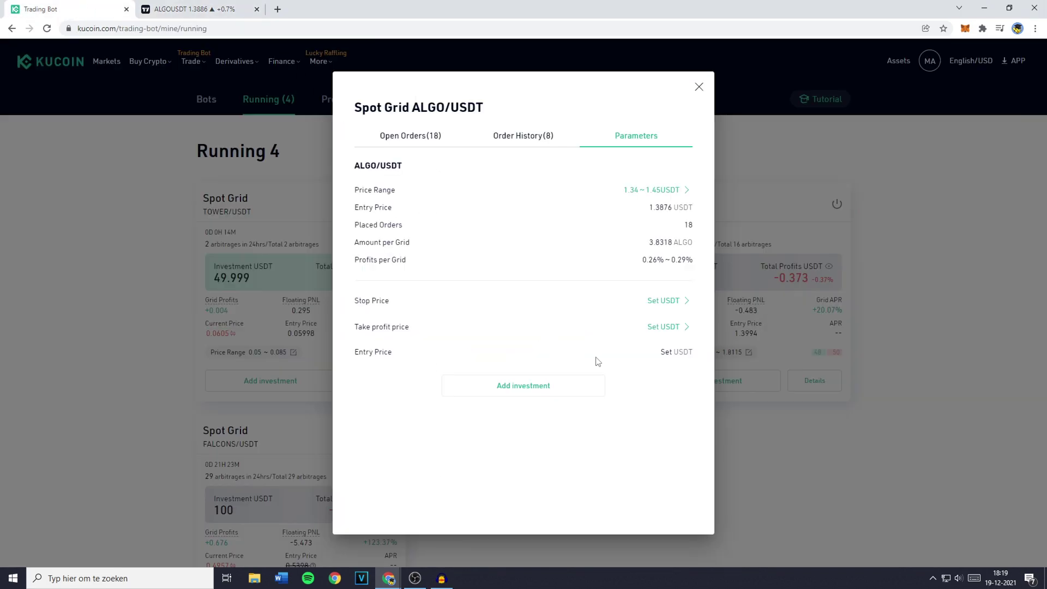
click(669, 302)
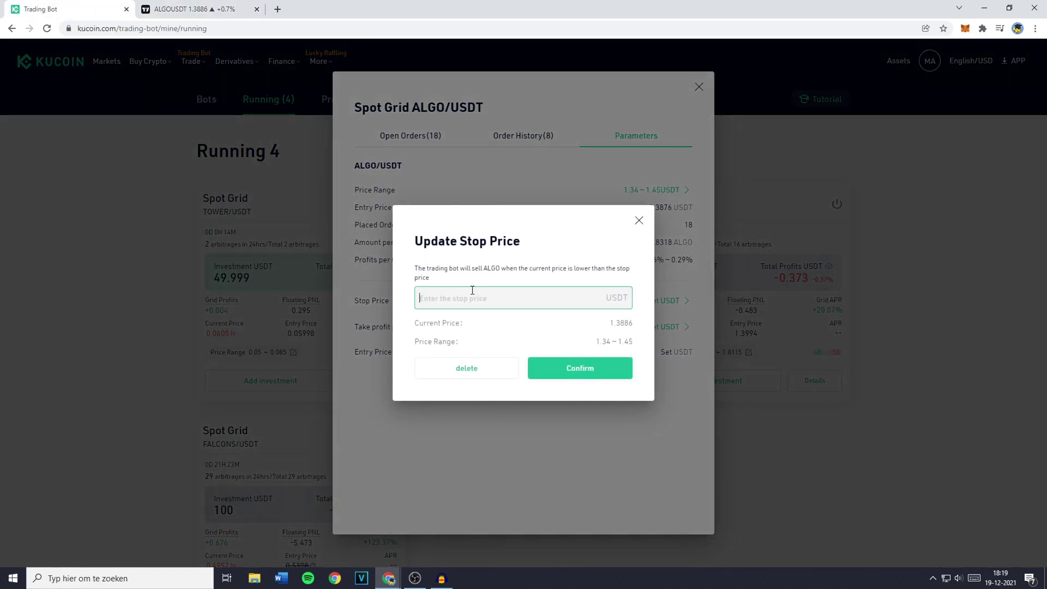
click(221, 7)
key(ctrl+Tab)
text(1.294)
click(522, 238)
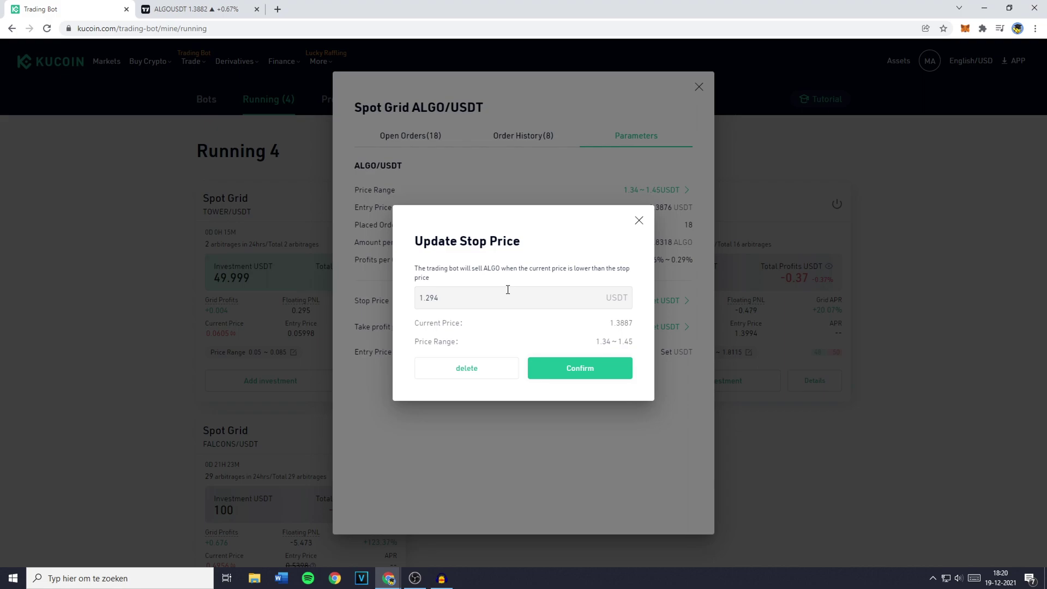
click(575, 373)
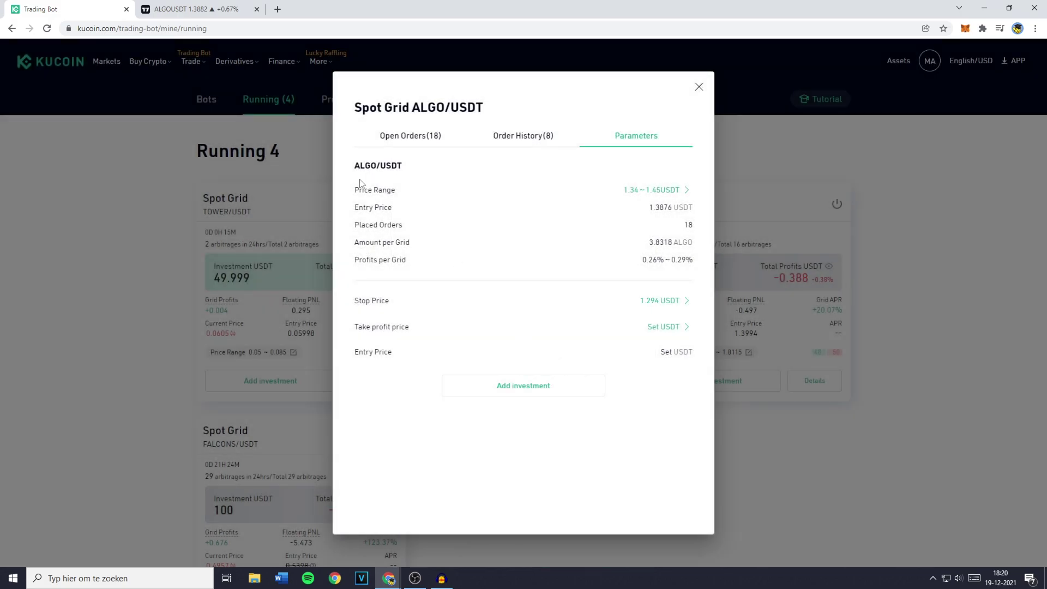
Enter a 1.294–1.45 USDT price range with 26 placed orders, leaving it unconfirmed.
click(649, 191)
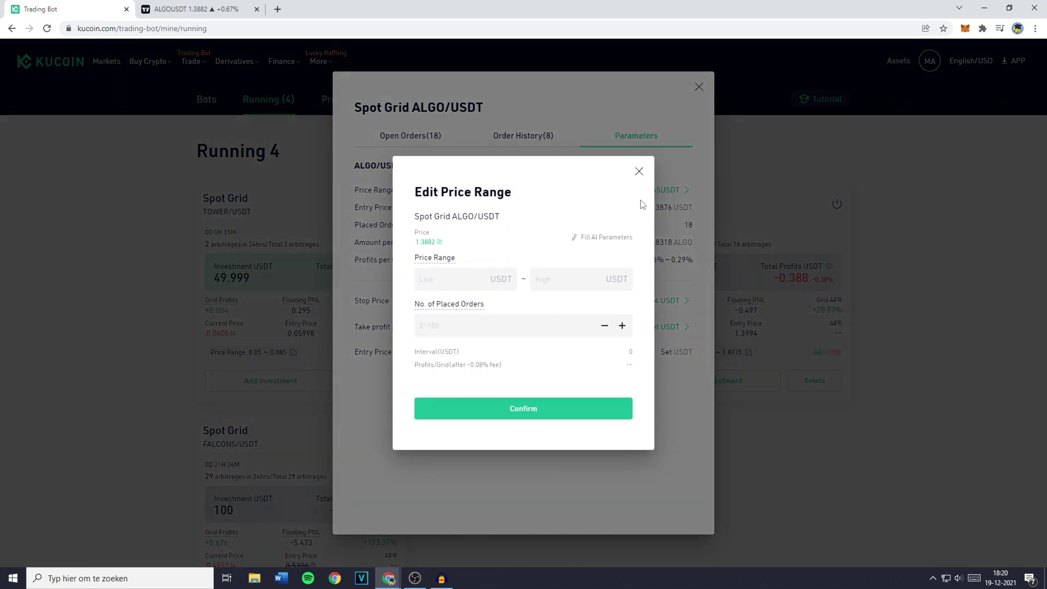
click(449, 283)
text(1.294)
click(586, 279)
text(1.45)
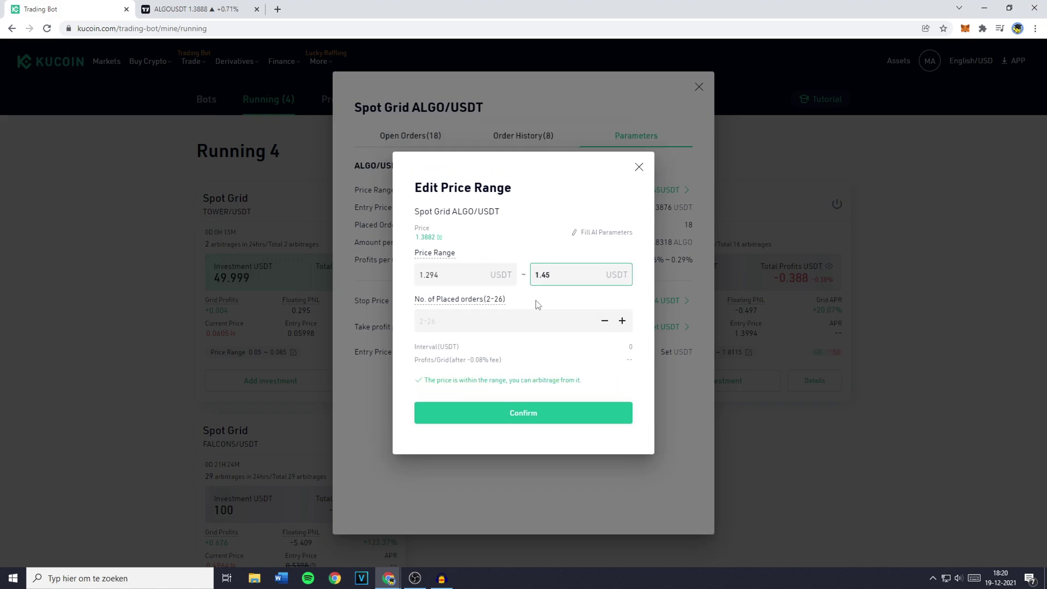
click(540, 304)
click(457, 329)
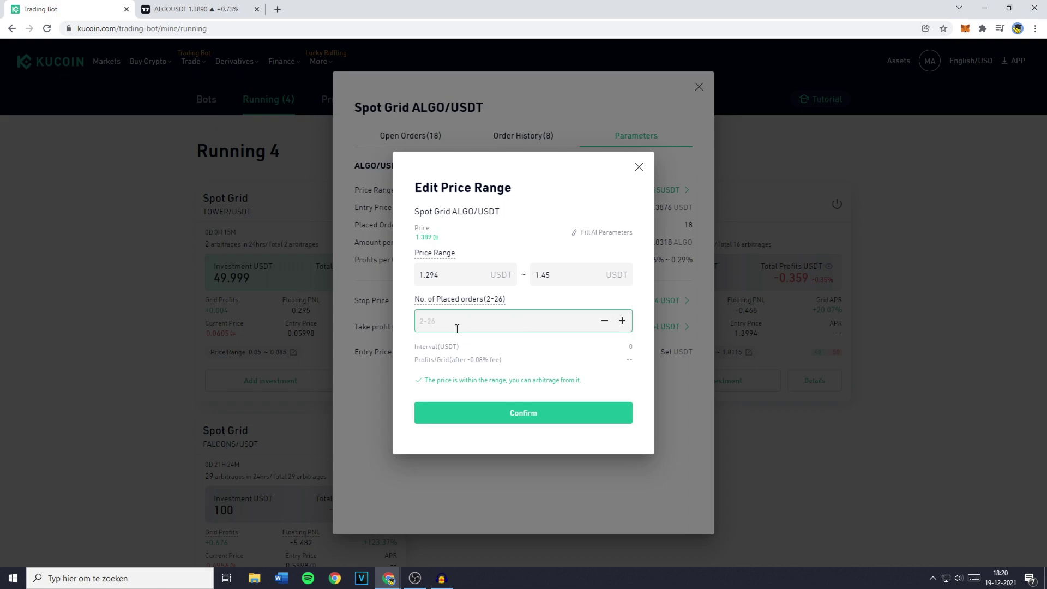
text(26)
click(481, 351)
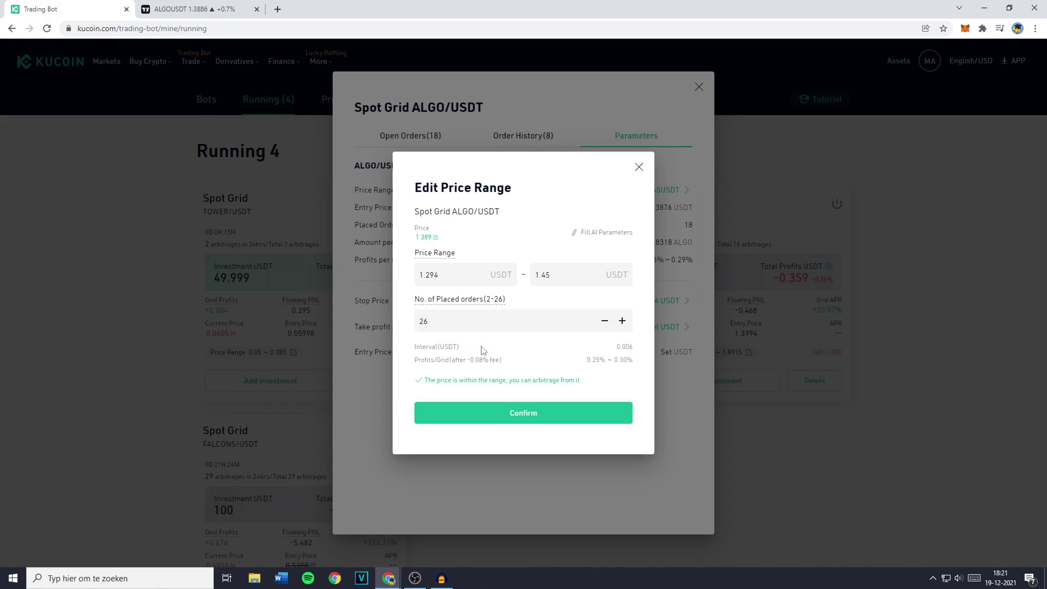